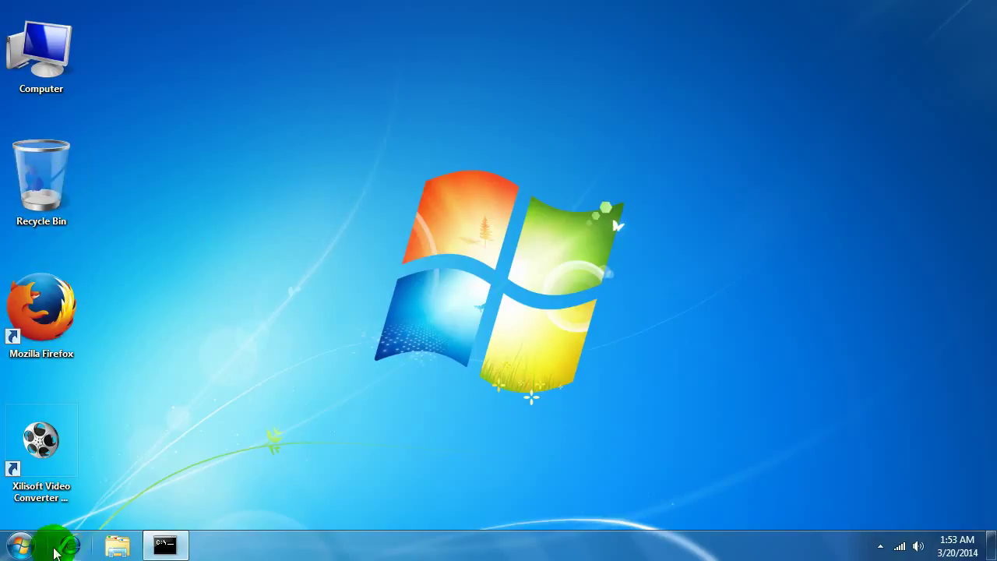
pyautogui.click(19, 546)
pyautogui.click(19, 546)
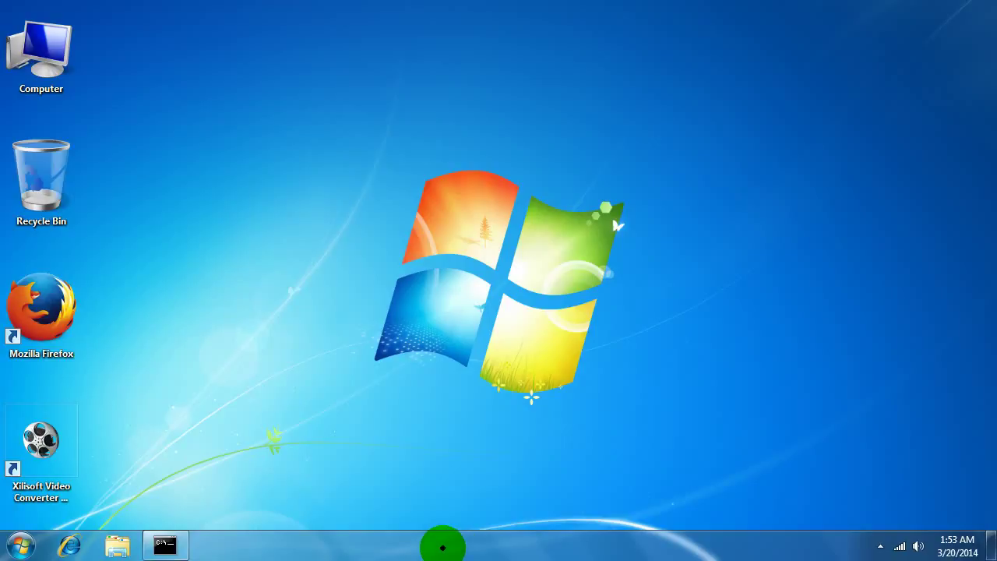
pyautogui.moveTo(443, 544)
pyautogui.mouseDown()
pyautogui.moveTo(663, 539)
pyautogui.moveTo(656, 535)
pyautogui.mouseUp()
# Open the taskbar properties and go to the customization of the notification area icons.
pyautogui.rightClick(440, 550)
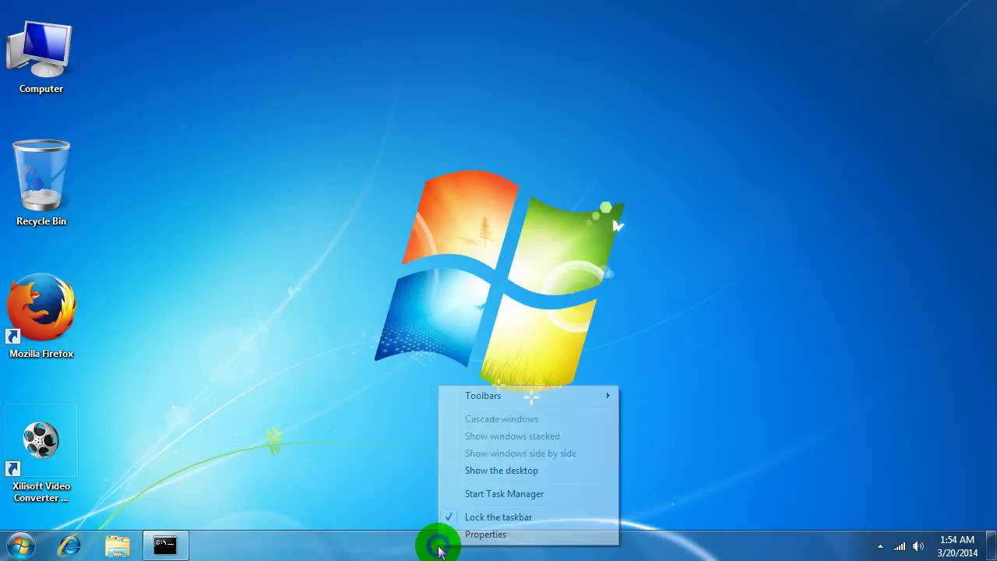
pyautogui.click(486, 534)
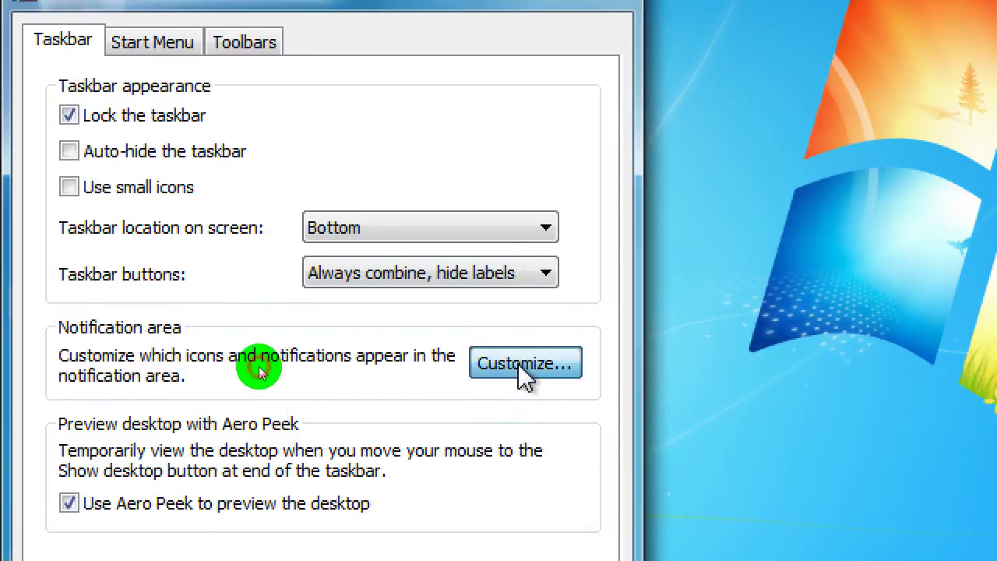
pyautogui.click(520, 399)
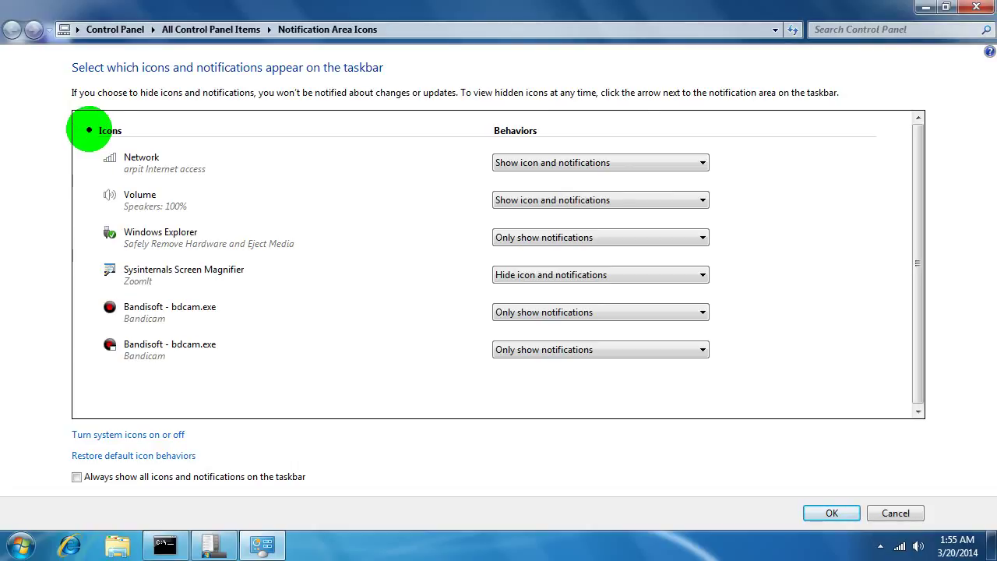
# Examine the listed notification area icons and their Behaviors column, marking each icon entry, and close the icon settings.
pyautogui.moveTo(78, 139); pyautogui.dragTo(234, 409)
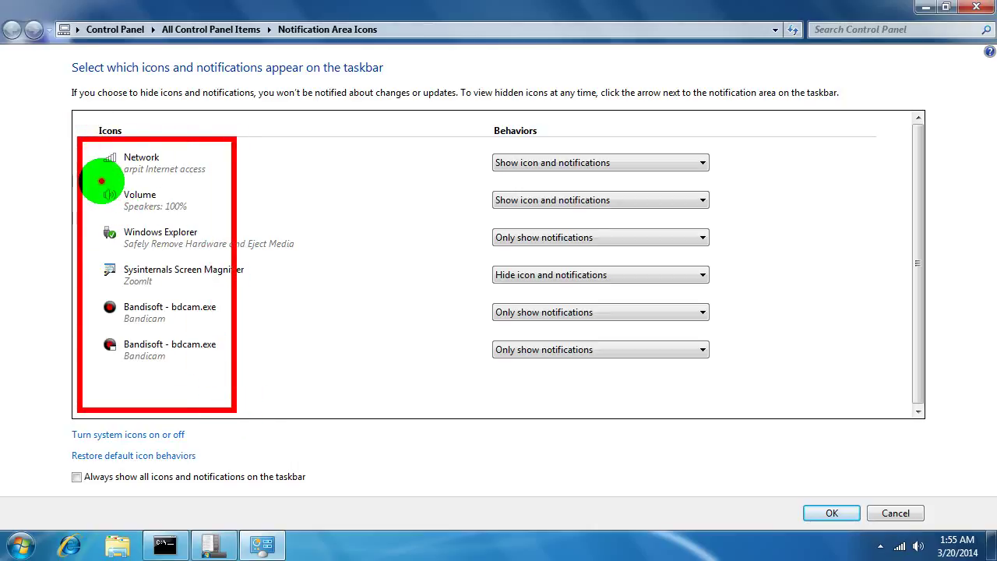
pyautogui.moveTo(101, 181)
pyautogui.mouseDown()
pyautogui.moveTo(170, 155)
pyautogui.moveTo(220, 181)
pyautogui.mouseUp()
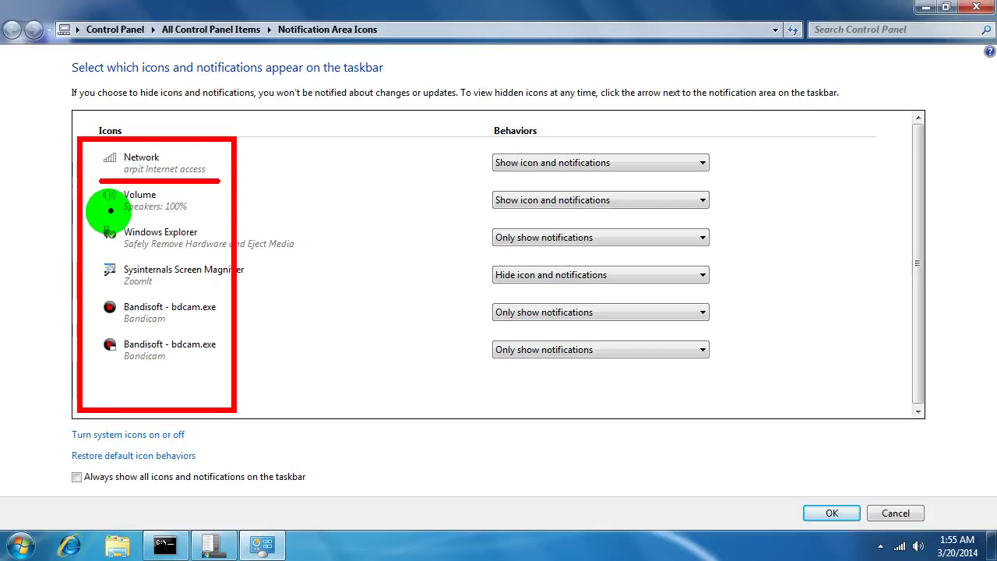
pyautogui.moveTo(106, 213); pyautogui.dragTo(203, 212)
pyautogui.moveTo(98, 251); pyautogui.dragTo(212, 252)
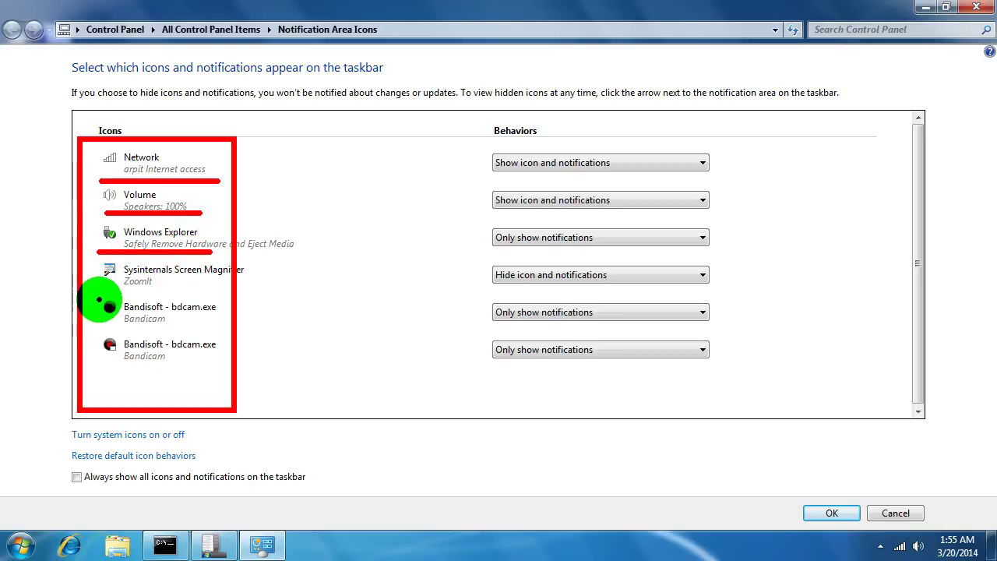
pyautogui.moveTo(99, 300); pyautogui.dragTo(227, 299)
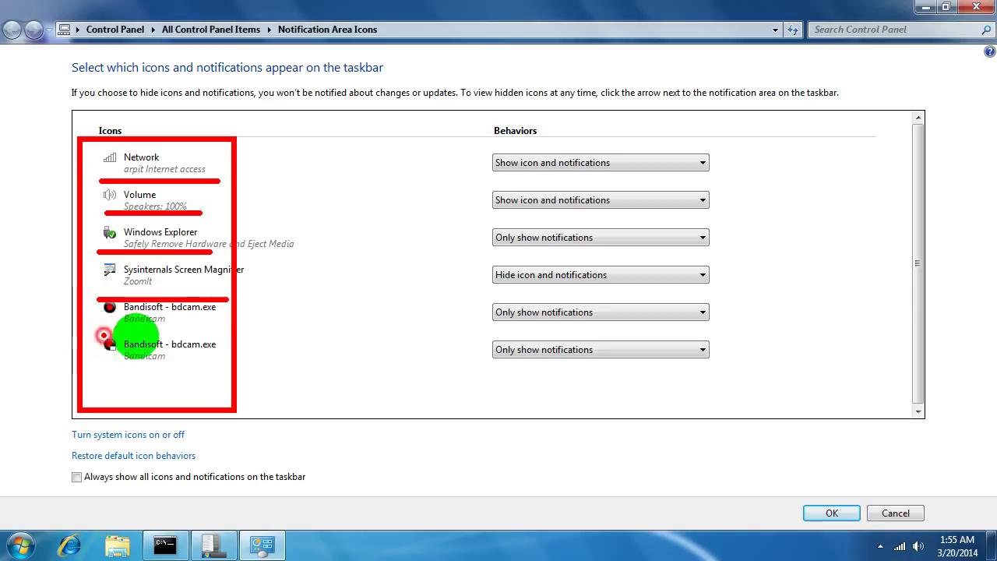
pyautogui.moveTo(103, 335); pyautogui.dragTo(224, 334)
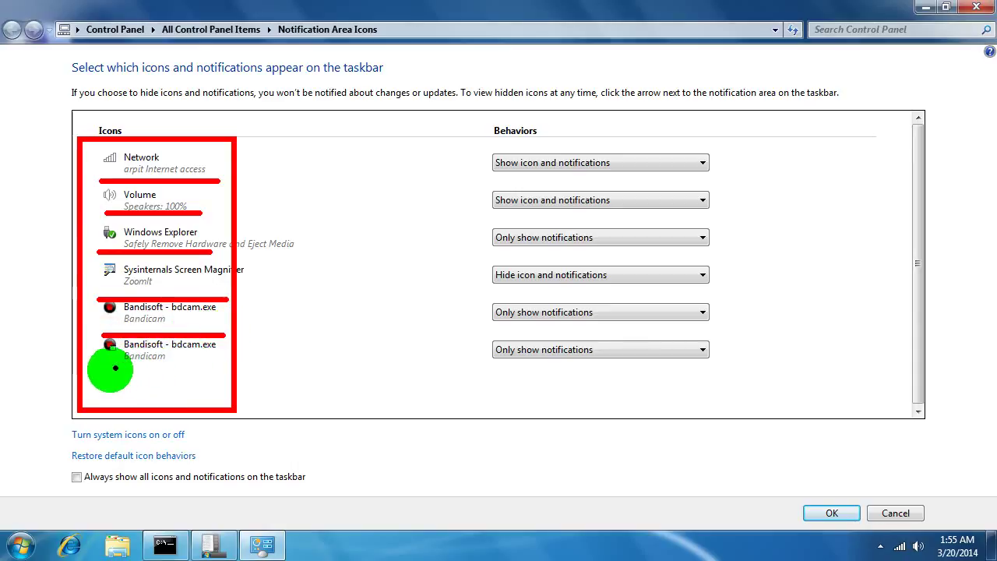
pyautogui.moveTo(101, 370); pyautogui.dragTo(221, 371)
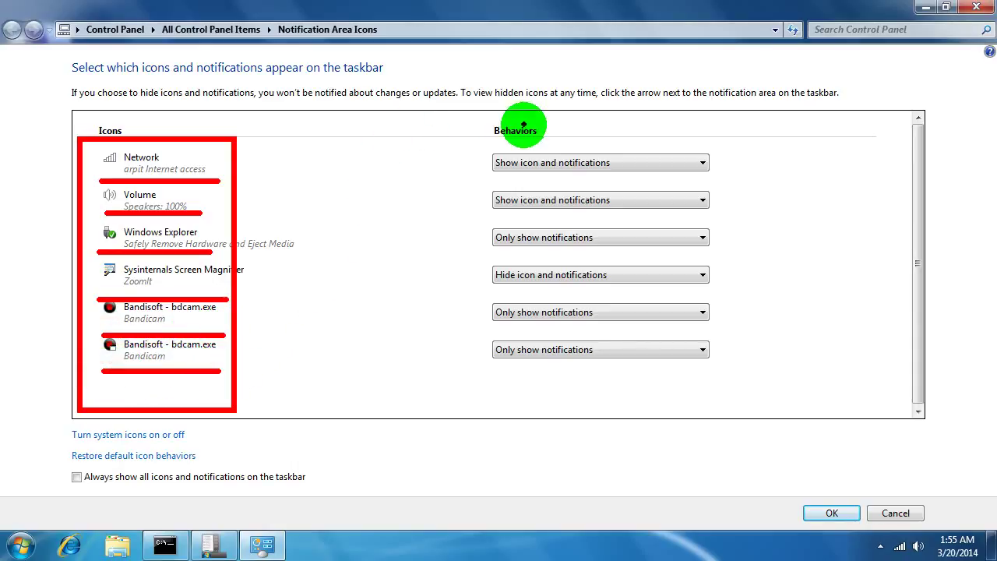
pyautogui.moveTo(479, 123); pyautogui.dragTo(568, 122)
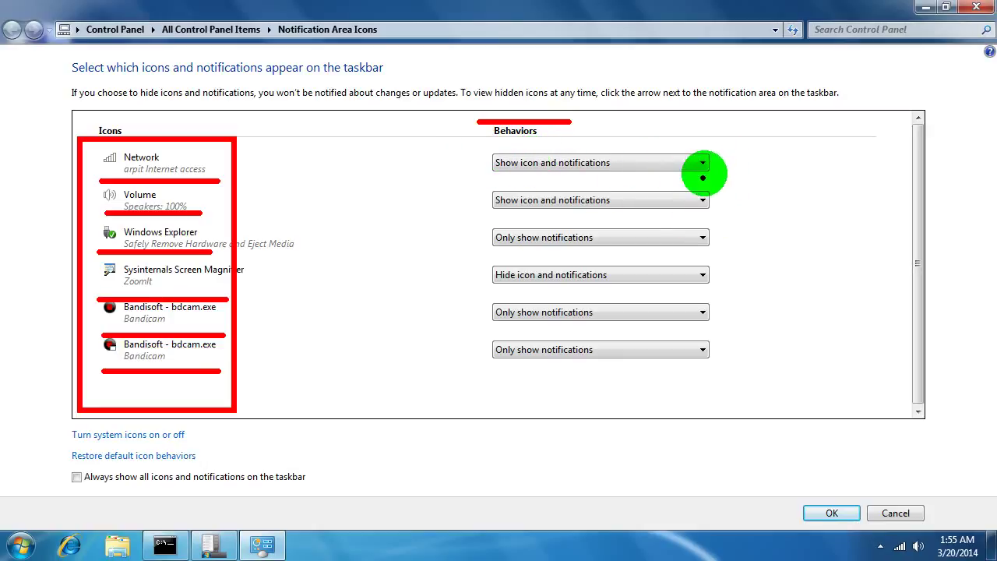
pyautogui.press('Escape')
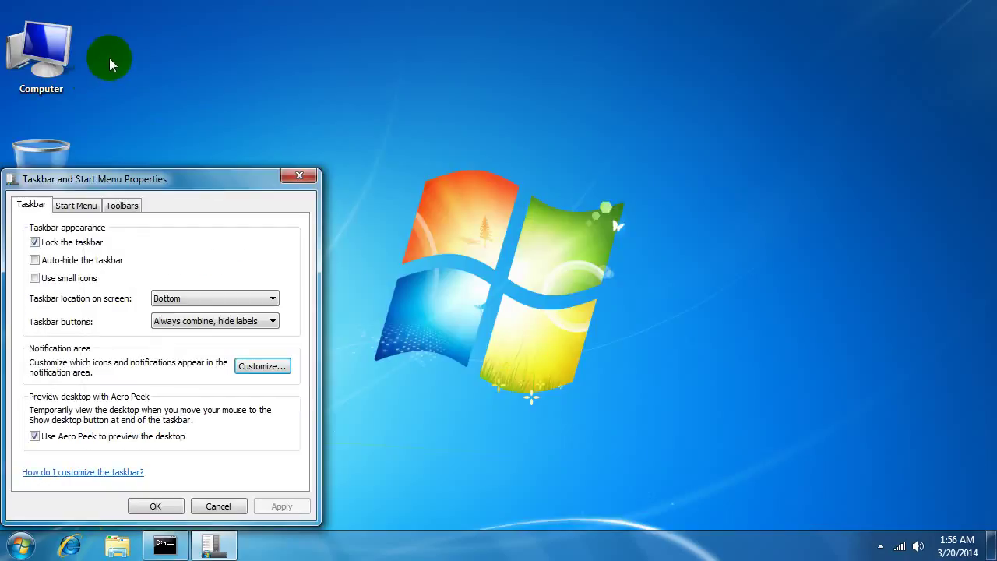
# Reopen the notification area icon customization and review the behavior options available for the Network icon.
pyautogui.click(287, 363)
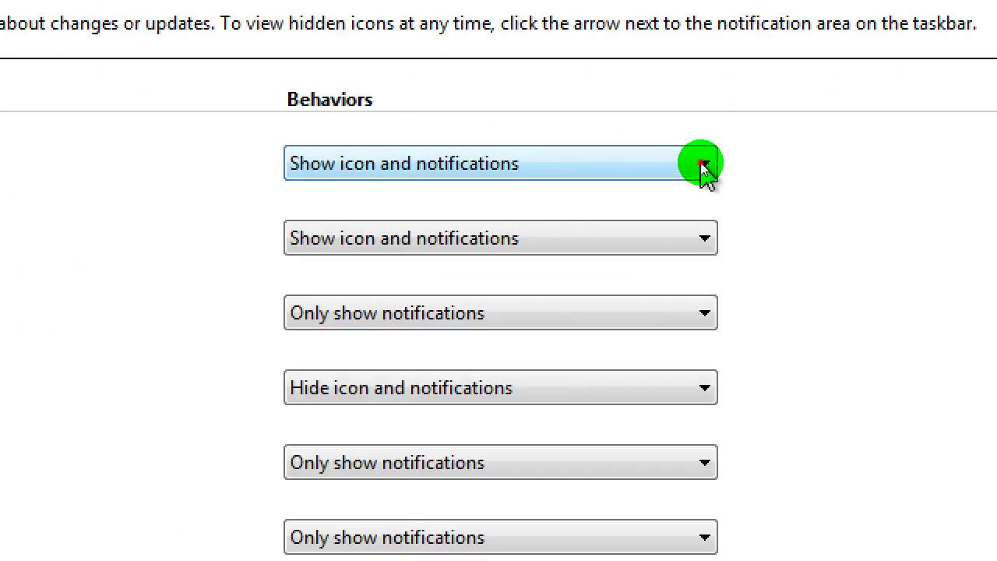
pyautogui.click(702, 166)
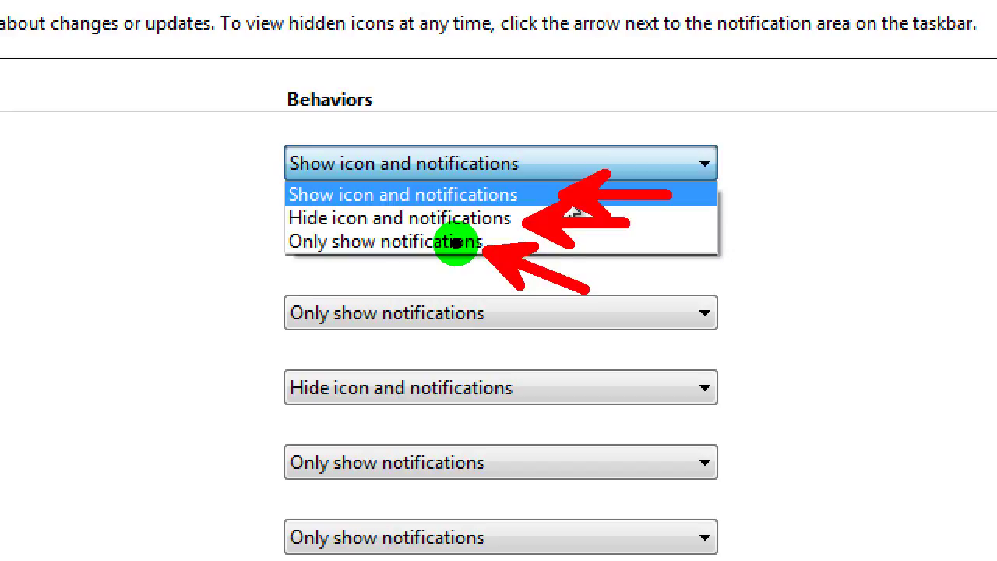
pyautogui.click(504, 294)
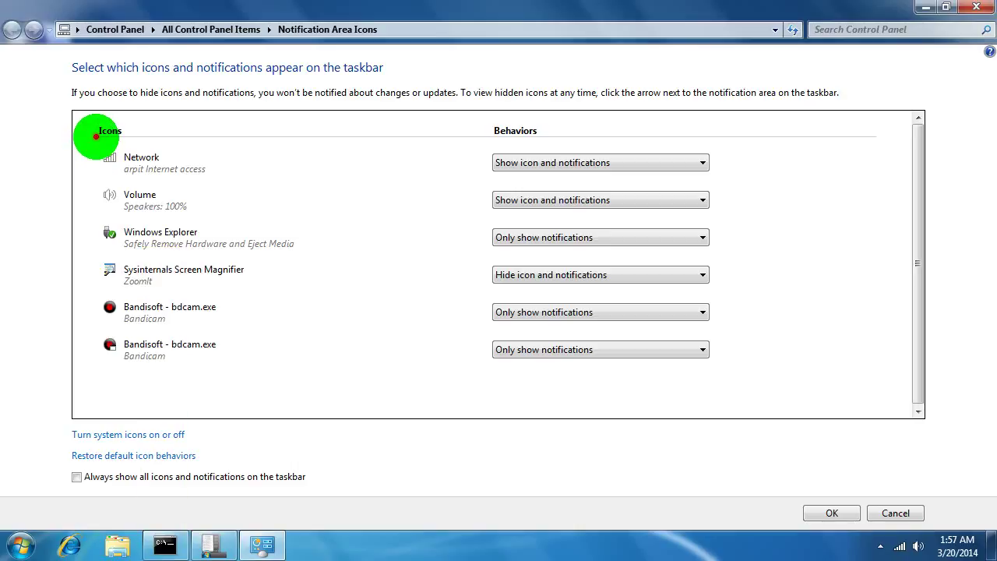
pyautogui.moveTo(95, 136)
pyautogui.mouseDown()
pyautogui.moveTo(215, 278)
pyautogui.moveTo(100, 345)
pyautogui.moveTo(97, 373)
pyautogui.mouseUp()
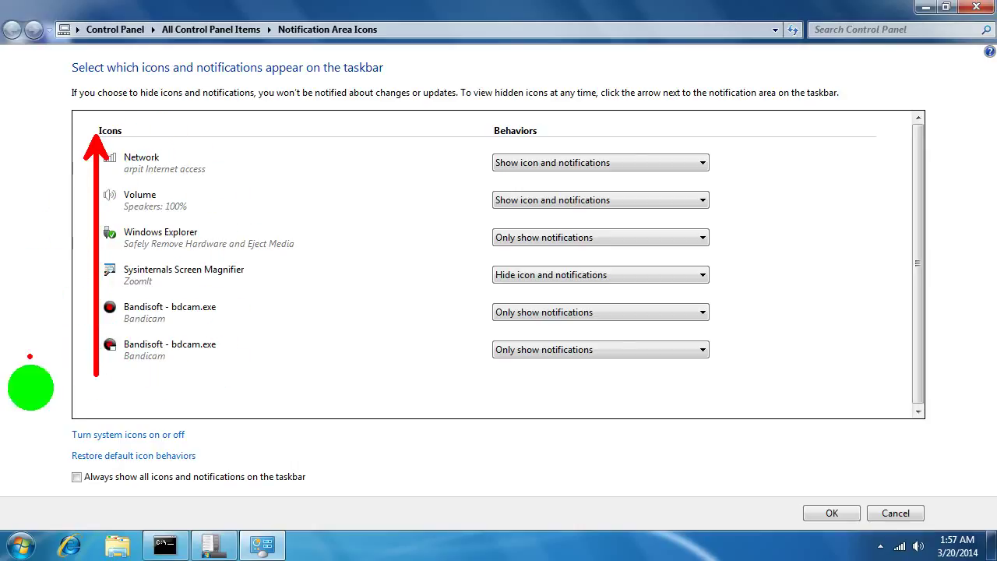
pyautogui.click(116, 443)
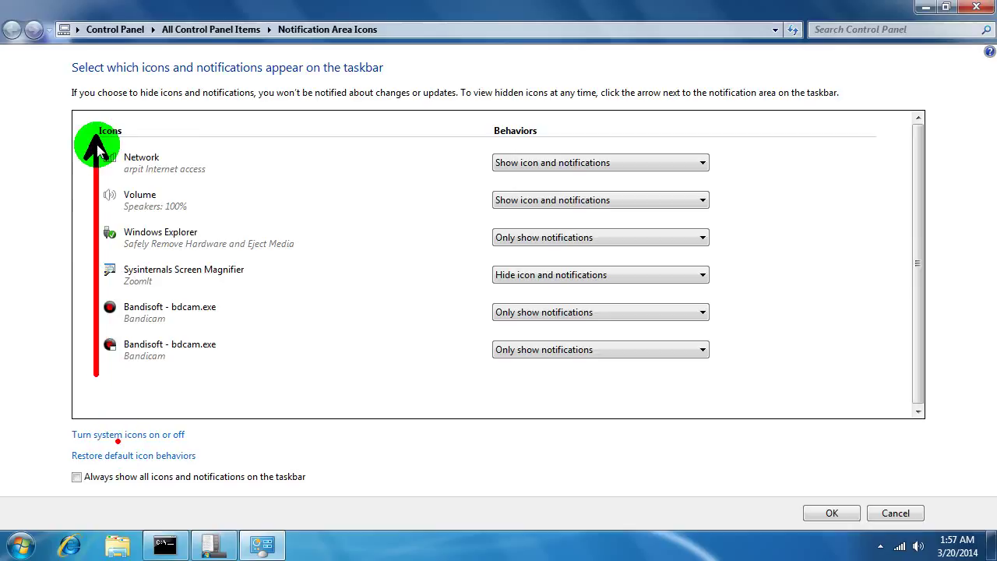
pyautogui.press('Escape')
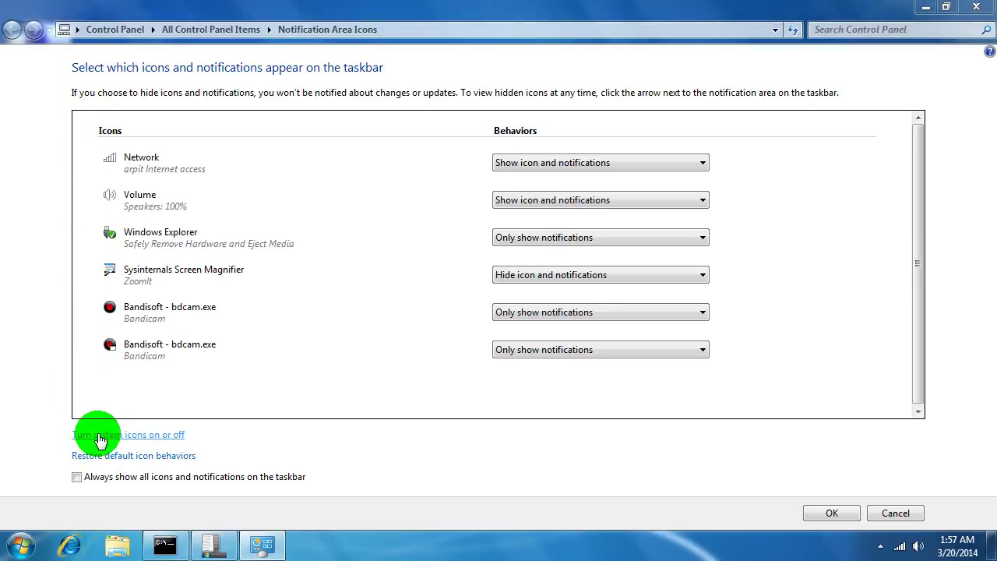
pyautogui.hotkey('ctrl', '1')
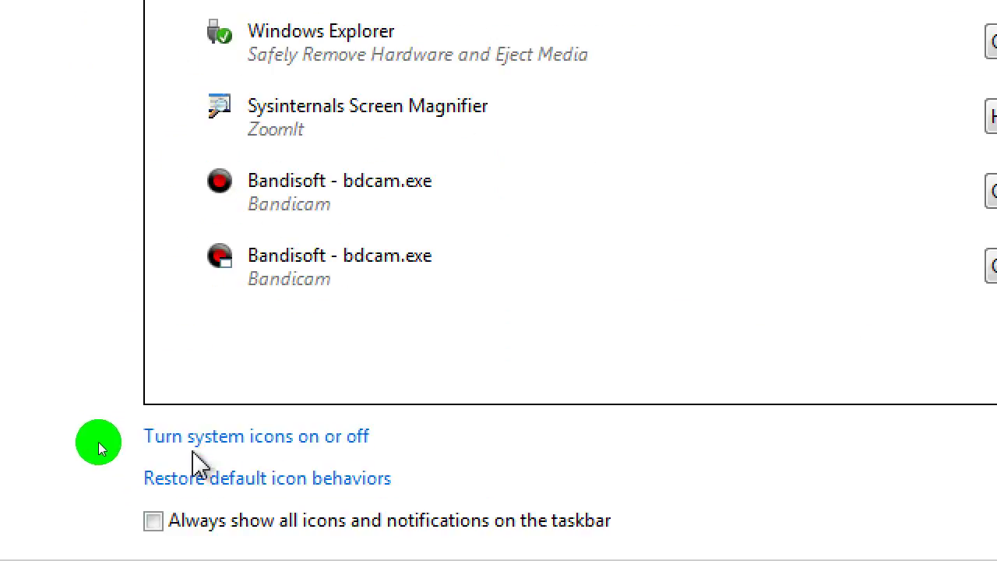
pyautogui.click(256, 438)
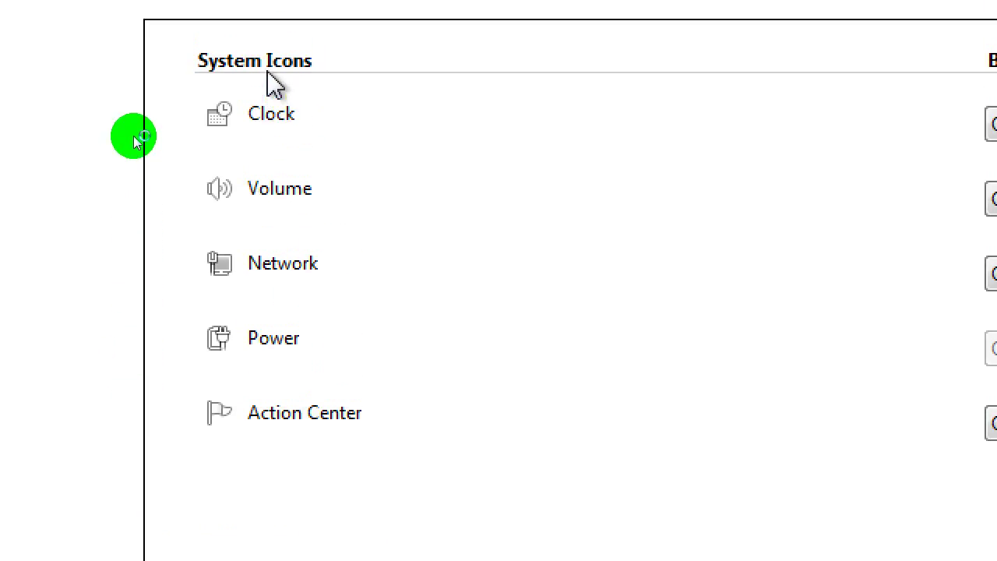
pyautogui.hotkey('alt', 'Left')
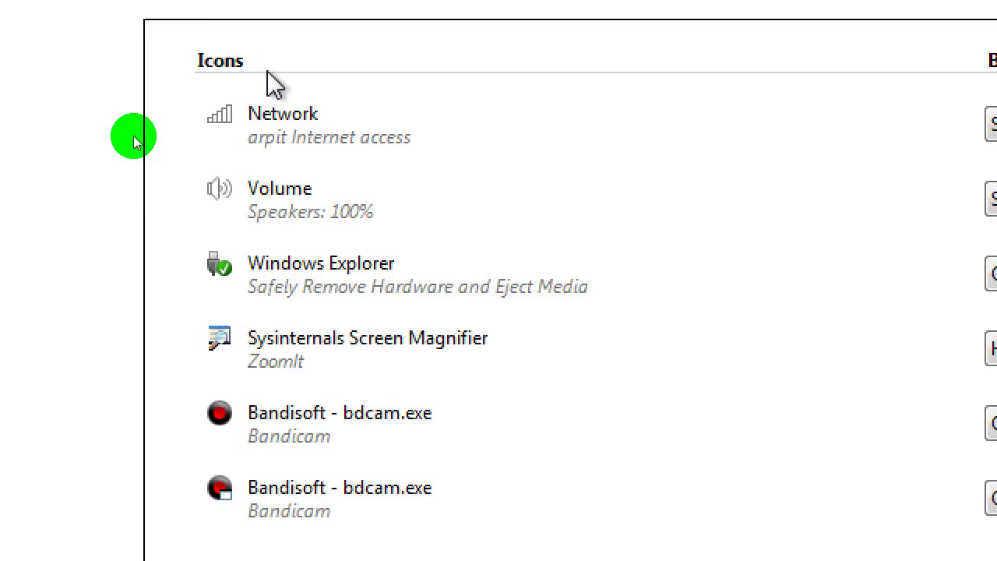
pyautogui.scroll(-1, 272, 82)
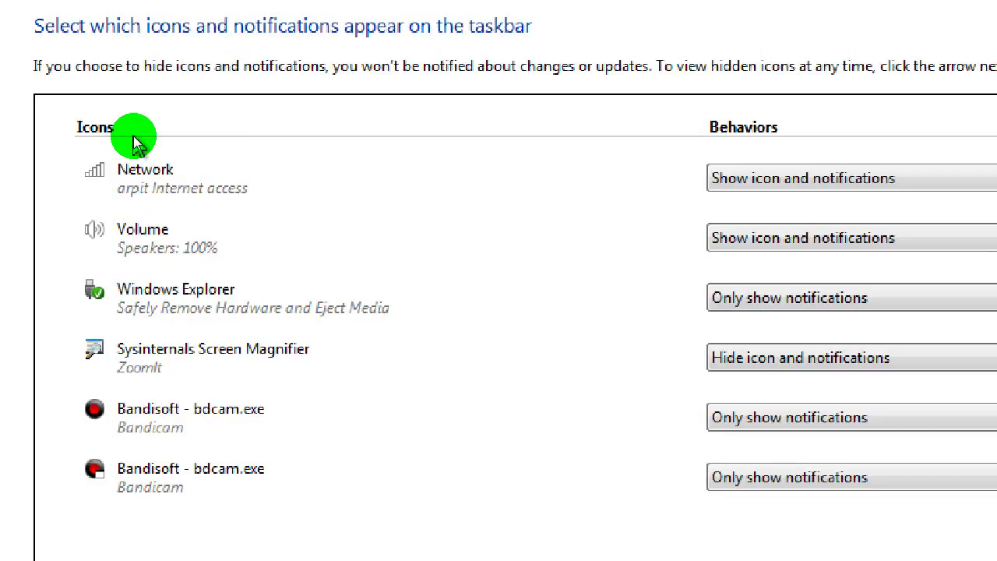
pyautogui.scroll(-1, 134, 142)
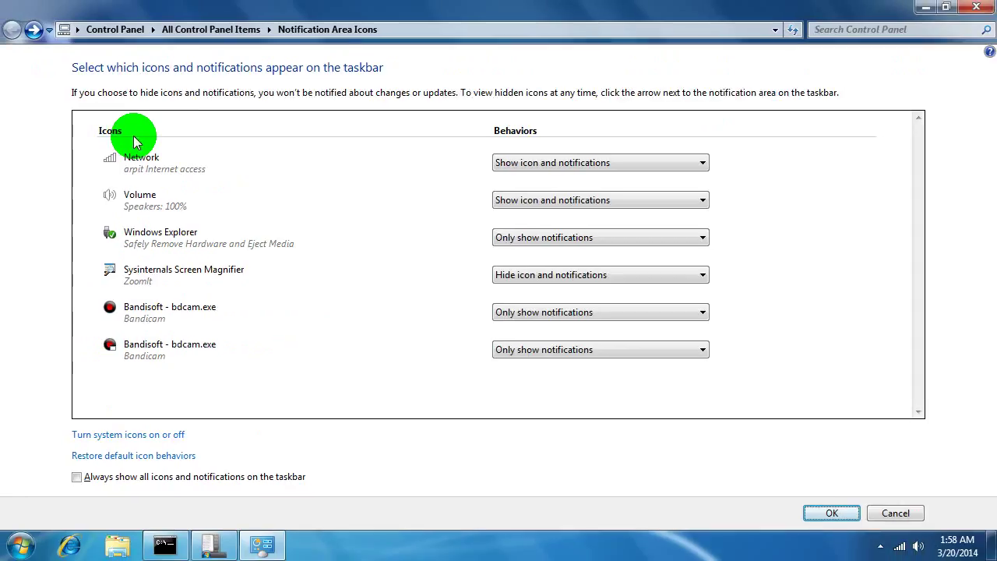
# Open the settings for turning system icons on or off and examine the system icons and their behaviors.
pyautogui.click(128, 435)
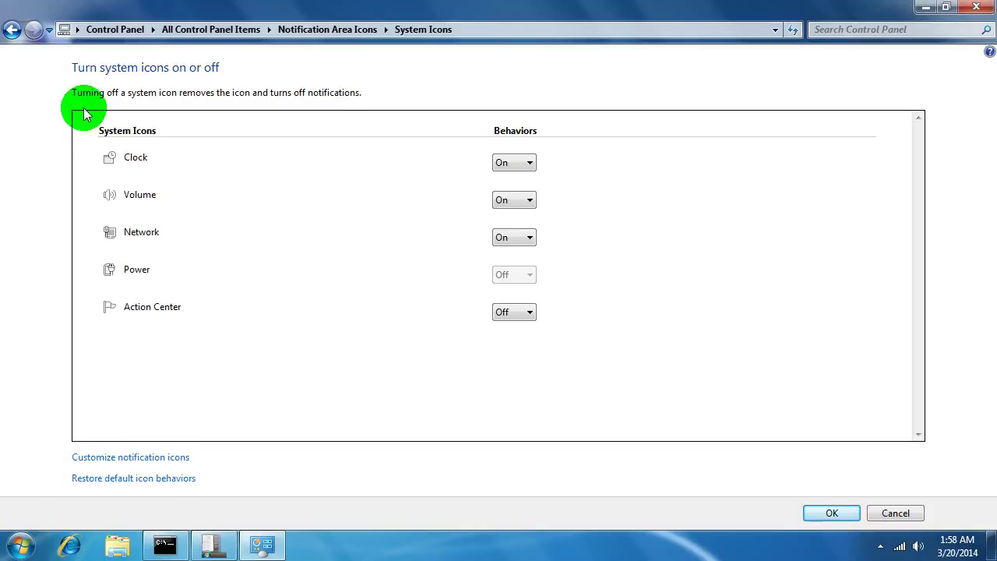
pyautogui.moveTo(83, 106)
pyautogui.mouseDown()
pyautogui.moveTo(178, 361)
pyautogui.moveTo(202, 365)
pyautogui.mouseUp()
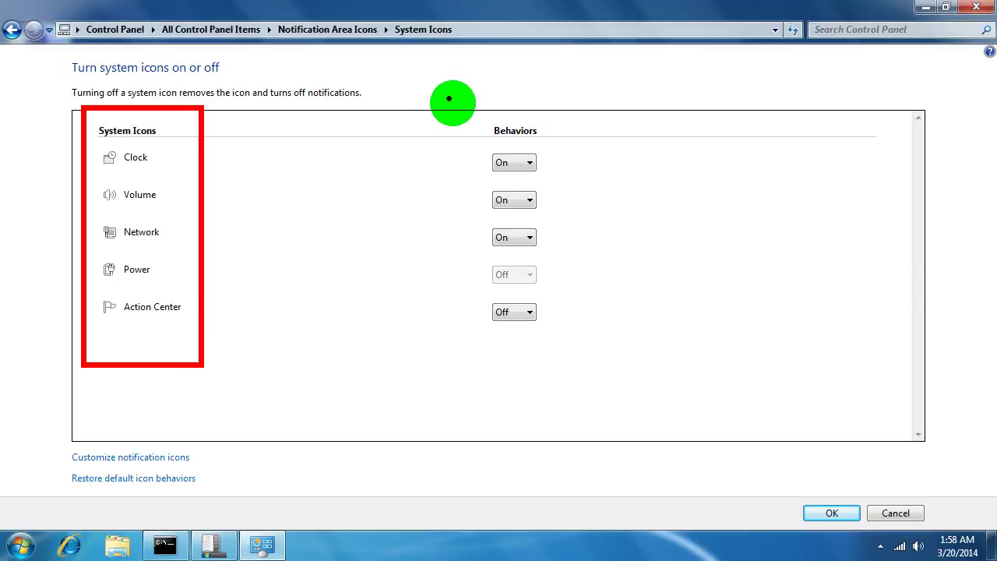
pyautogui.moveTo(457, 104)
pyautogui.mouseDown()
pyautogui.moveTo(574, 222)
pyautogui.moveTo(574, 367)
pyautogui.mouseUp()
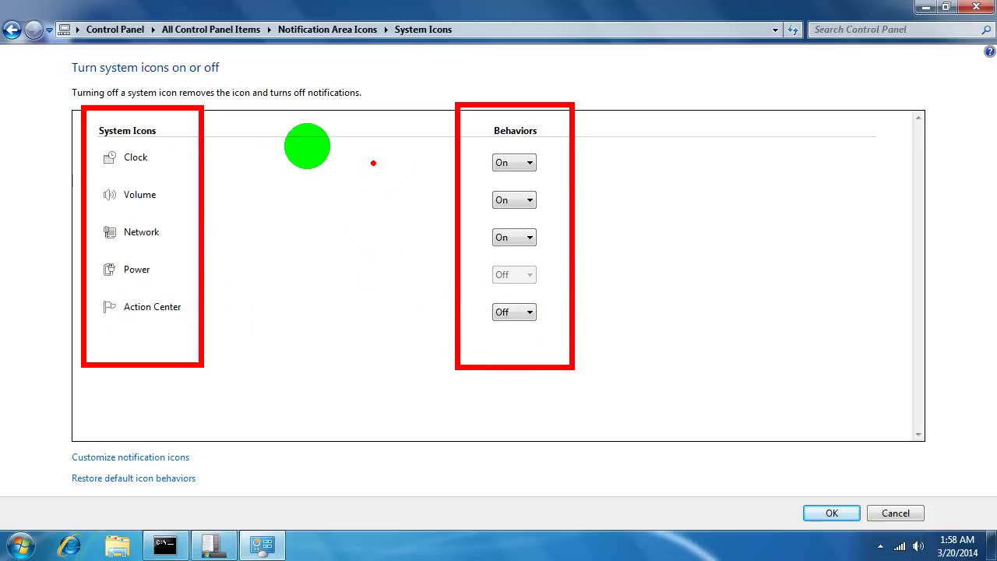
pyautogui.moveTo(92, 139)
pyautogui.mouseDown()
pyautogui.moveTo(107, 171)
pyautogui.moveTo(158, 178)
pyautogui.moveTo(149, 130)
pyautogui.moveTo(92, 140)
pyautogui.mouseUp()
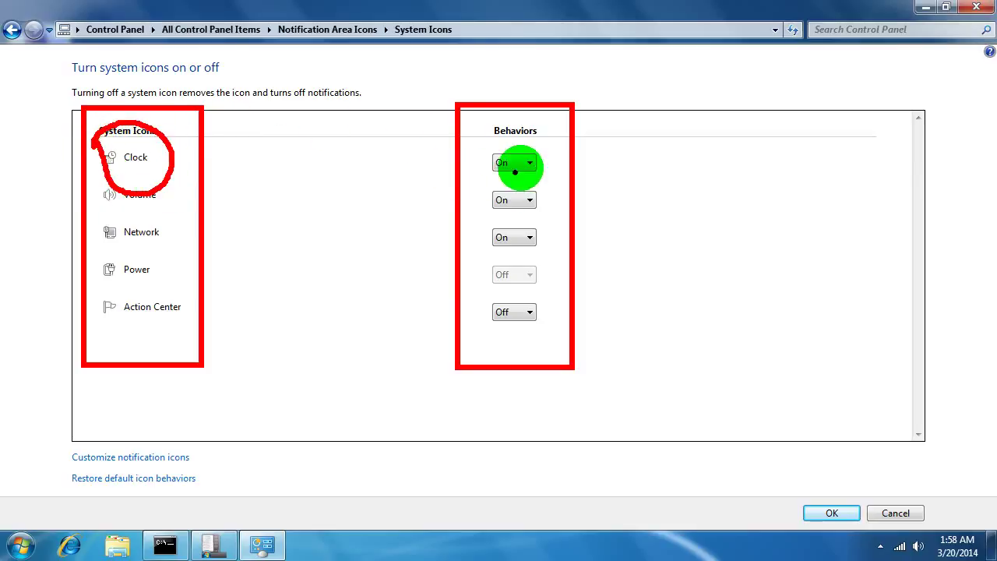
pyautogui.press('Escape')
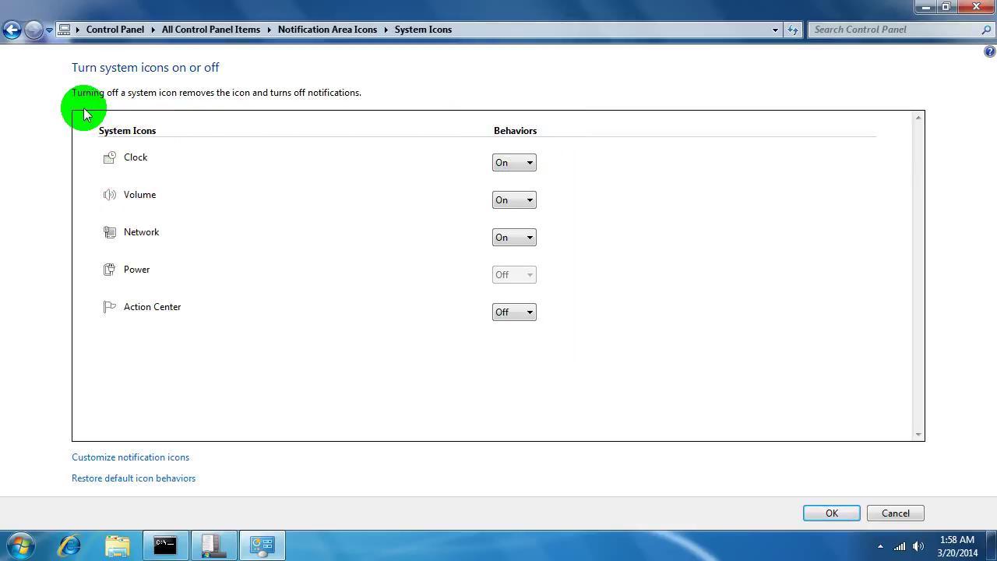
# Turn the Clock system icon off and confirm both the system icon and notification area icon settings.
pyautogui.hotkey('alt', 'Left')
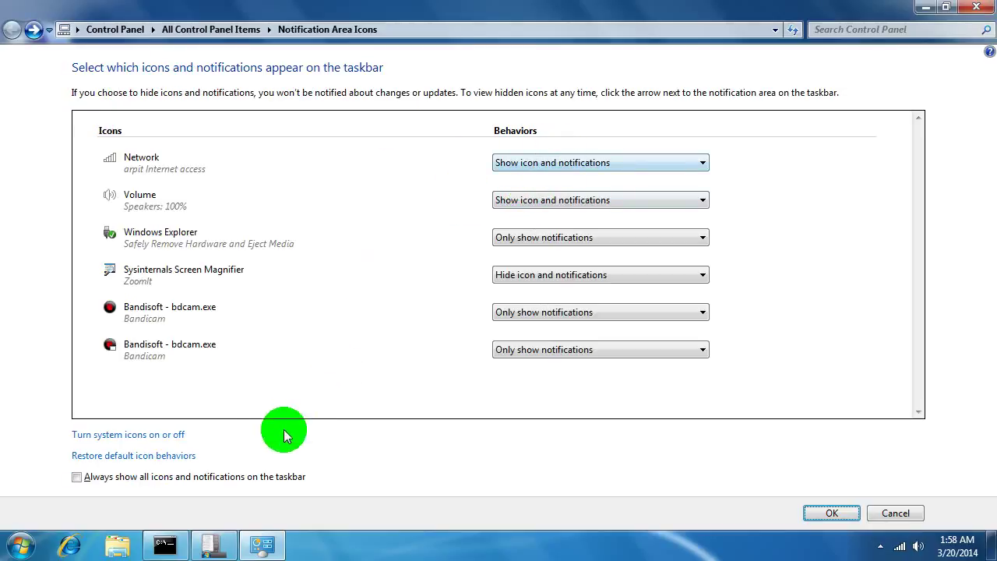
pyautogui.click(168, 434)
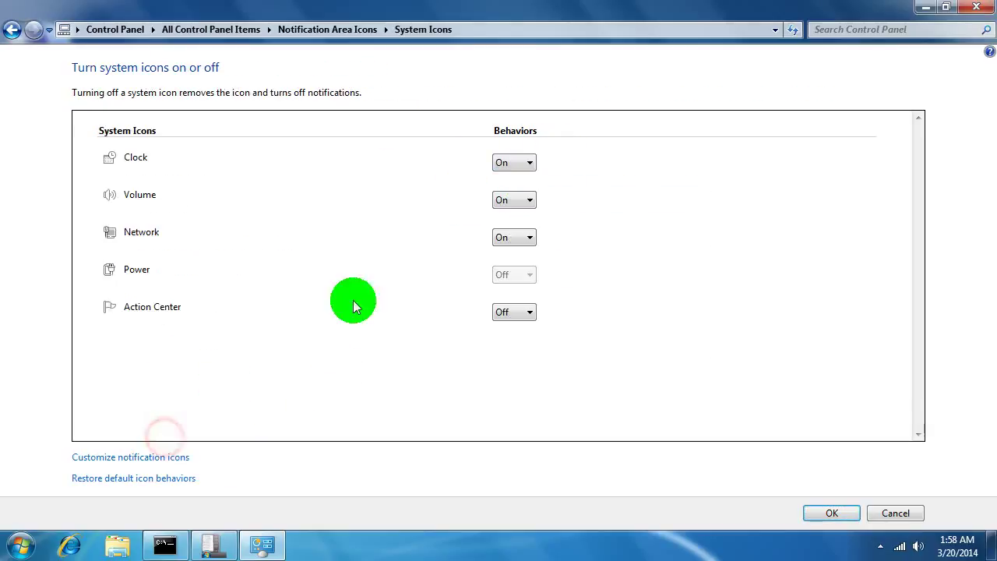
pyautogui.click(533, 164)
pyautogui.click(504, 189)
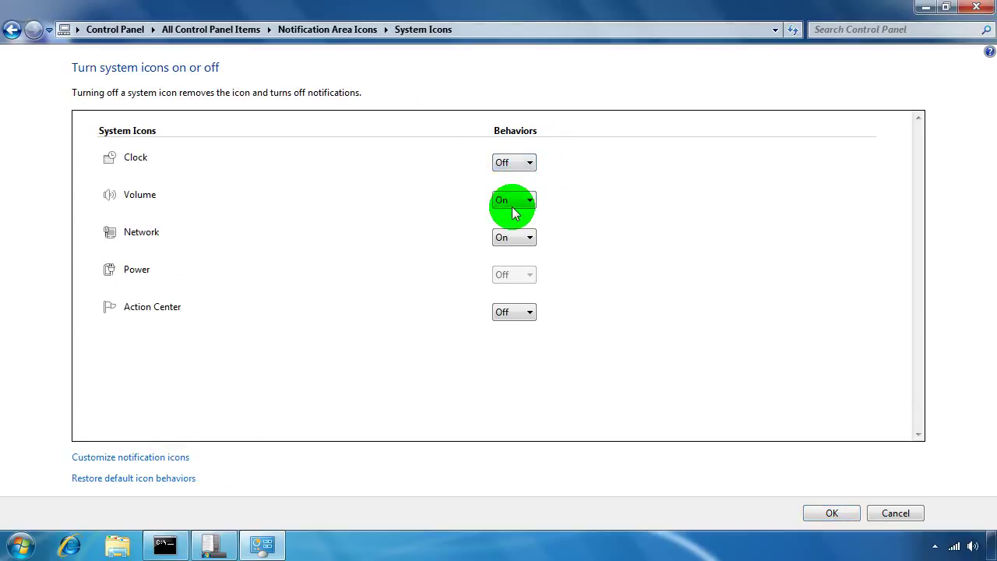
pyautogui.click(830, 513)
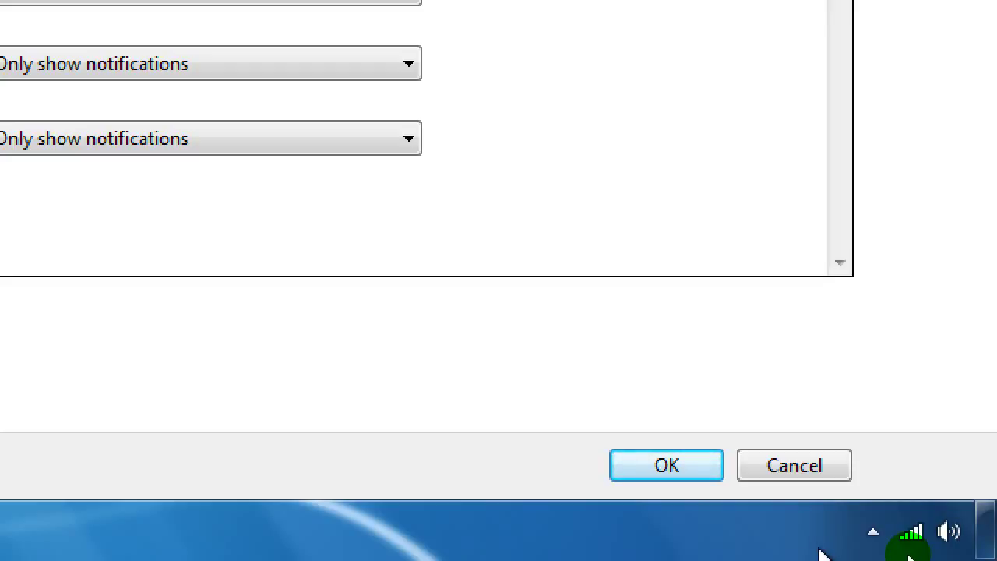
pyautogui.press('Return')
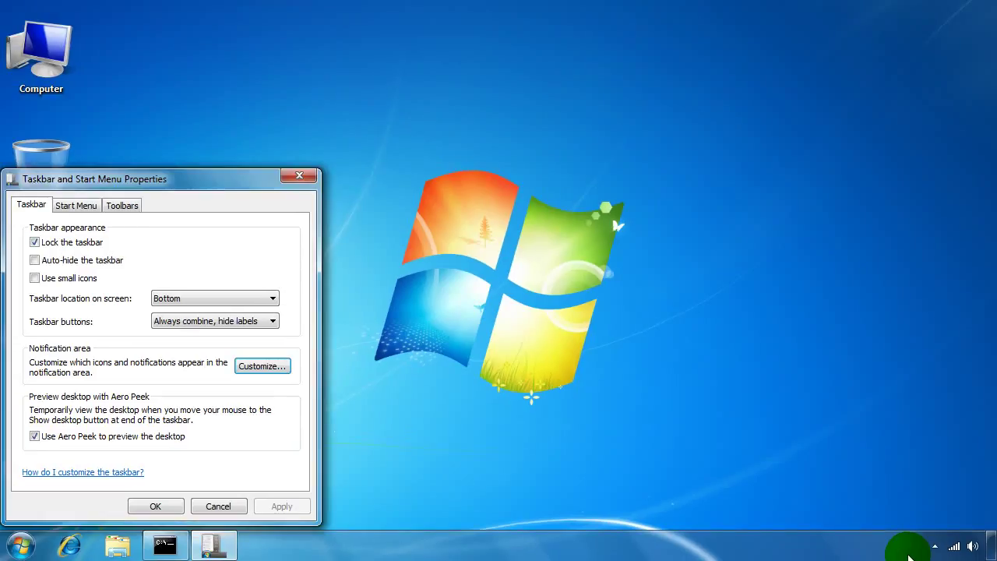
# Turn the Clock system icon back on in the notification area customization and confirm both the system icon and notification area icon settings.
pyautogui.click(249, 374)
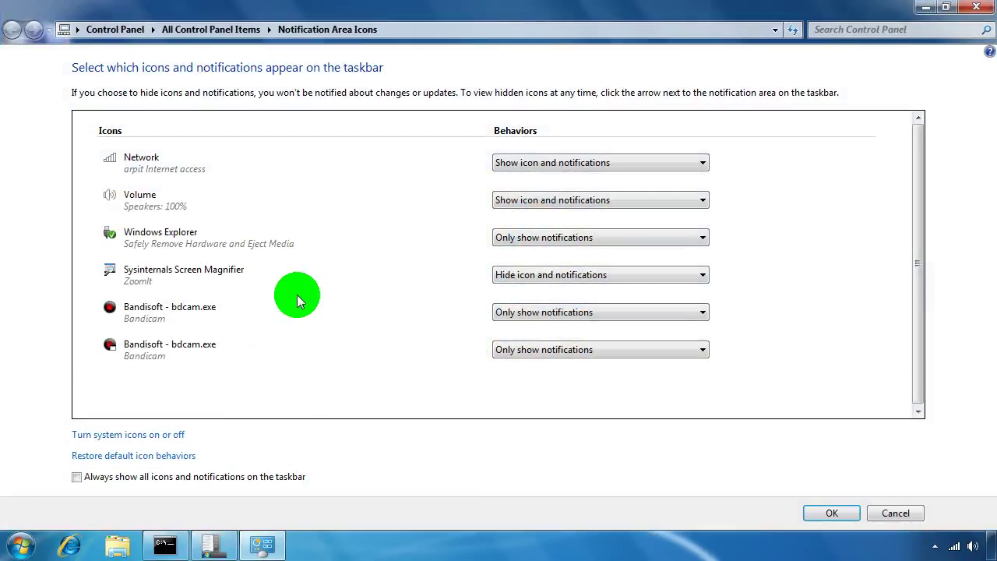
pyautogui.click(124, 436)
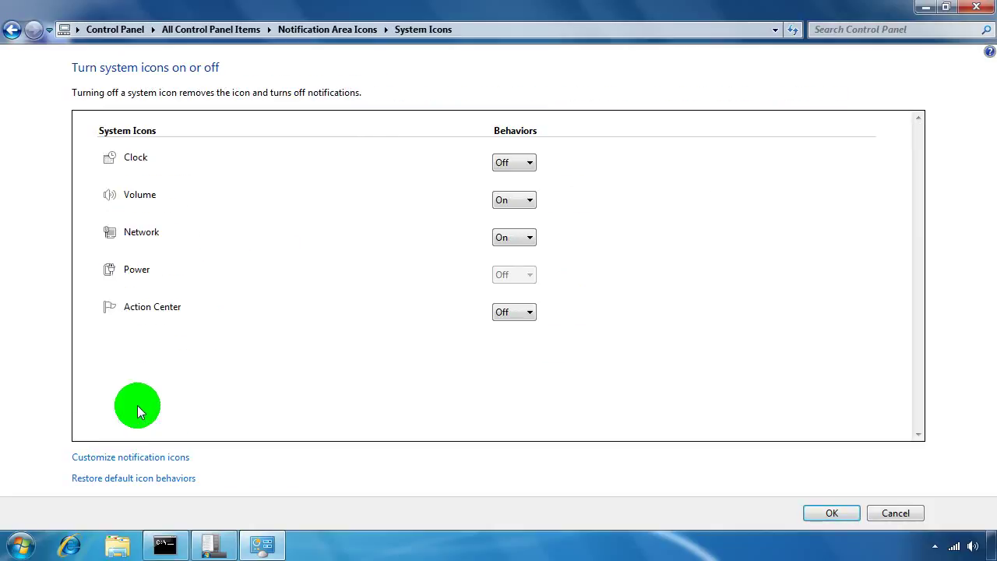
pyautogui.click(513, 162)
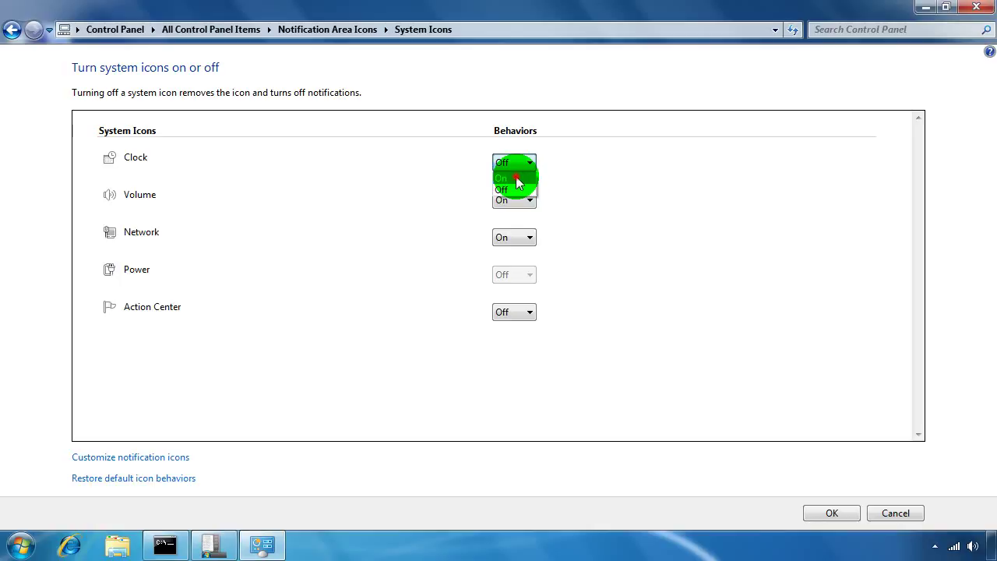
pyautogui.click(515, 177)
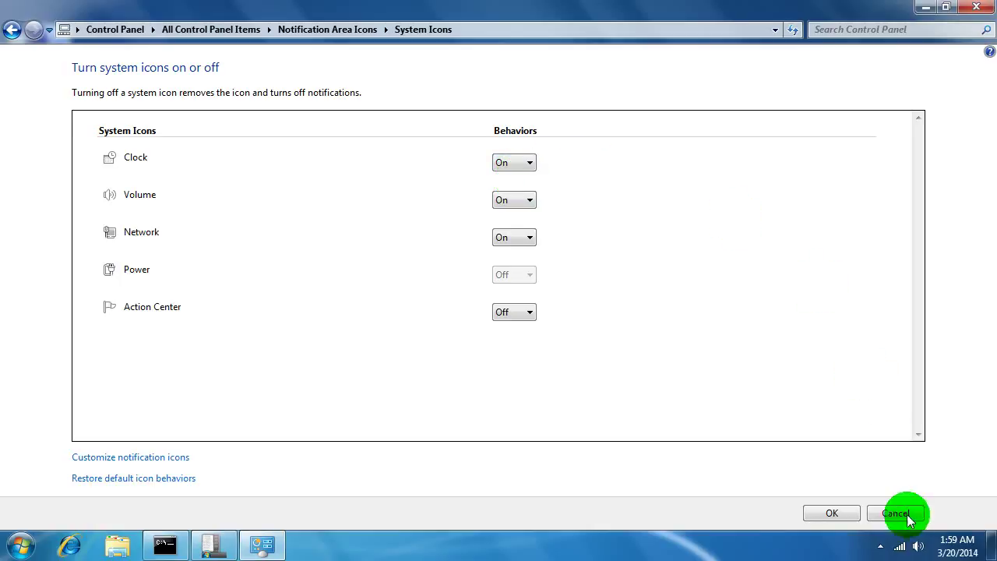
pyautogui.click(818, 512)
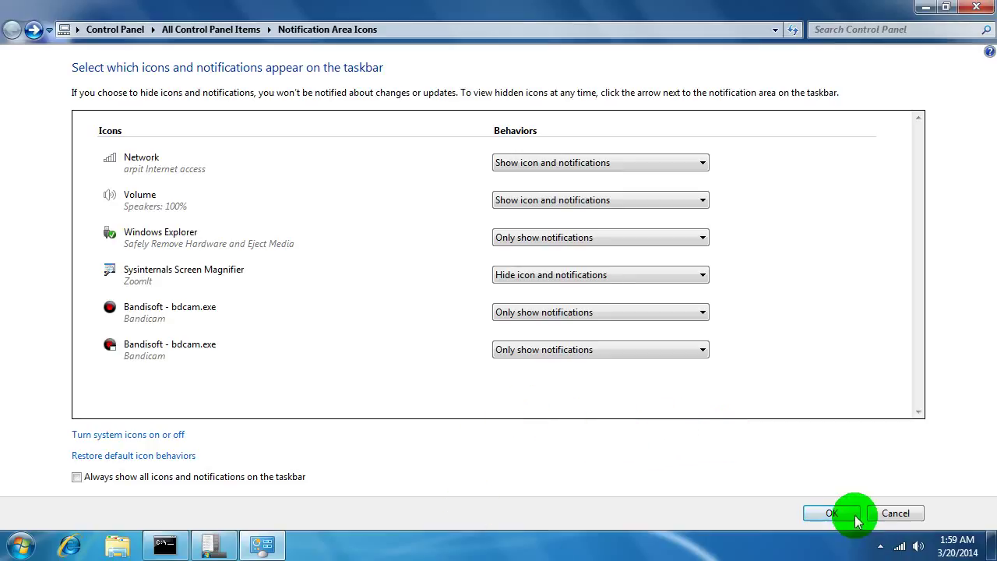
pyautogui.click(827, 514)
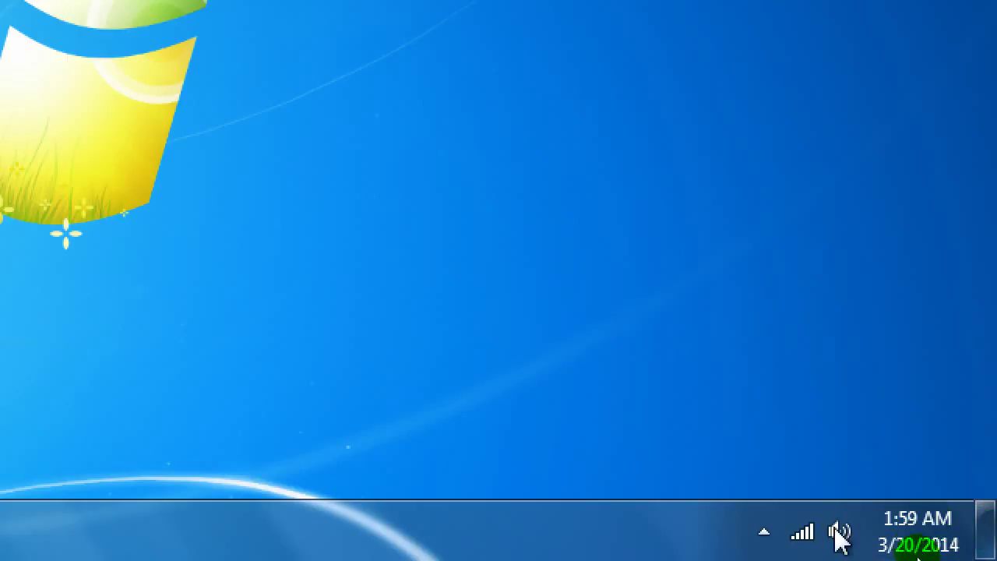
# Enable small icons for the taskbar and apply the change.
pyautogui.moveTo(946, 548)
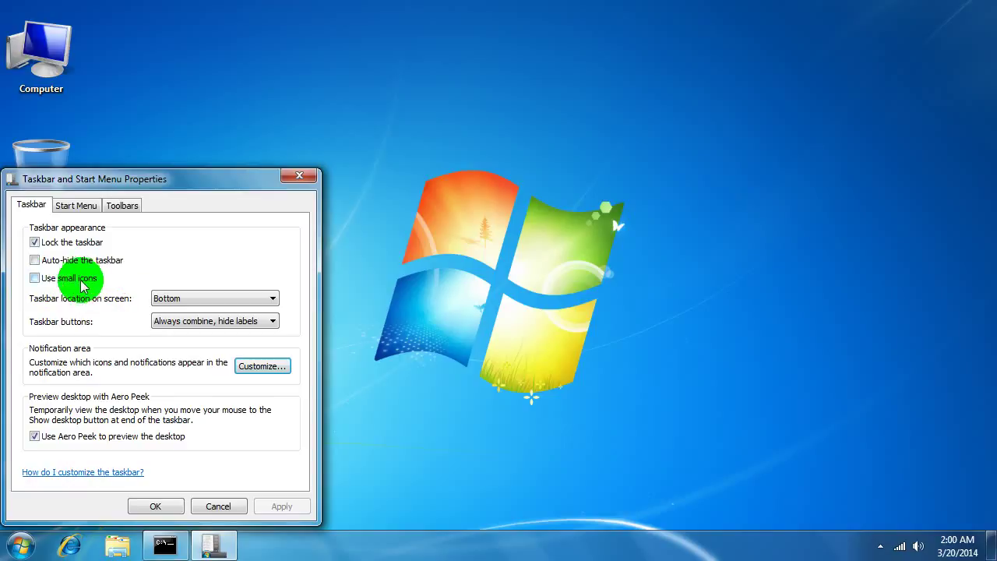
pyautogui.click(34, 279)
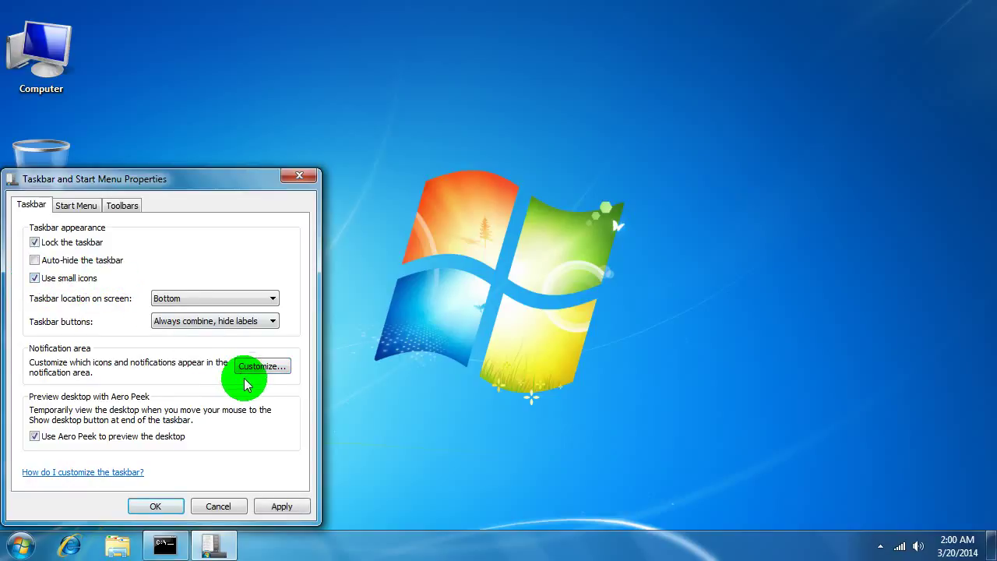
pyautogui.click(287, 505)
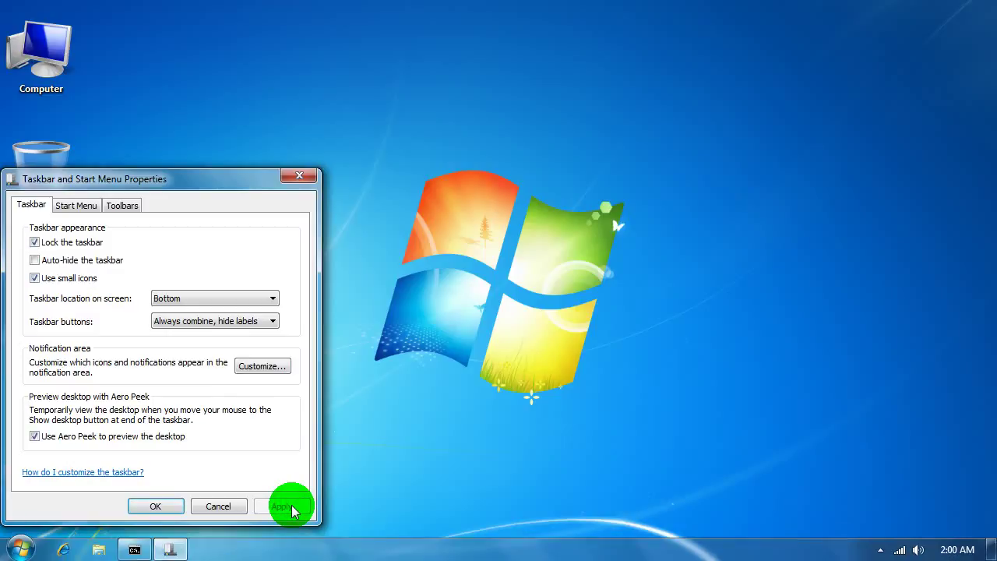